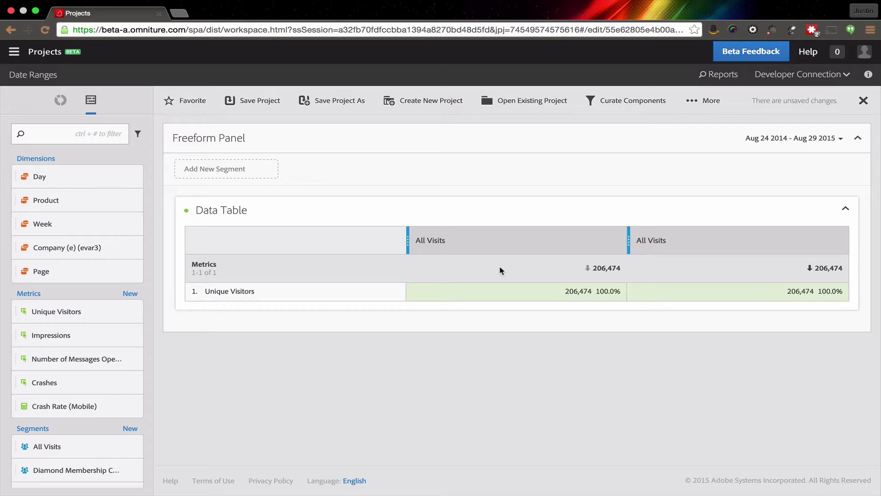
# Limit the first All Visits column to Last 7 days, showing 5,222 Unique Visitors.
pyautogui.click(826, 140)
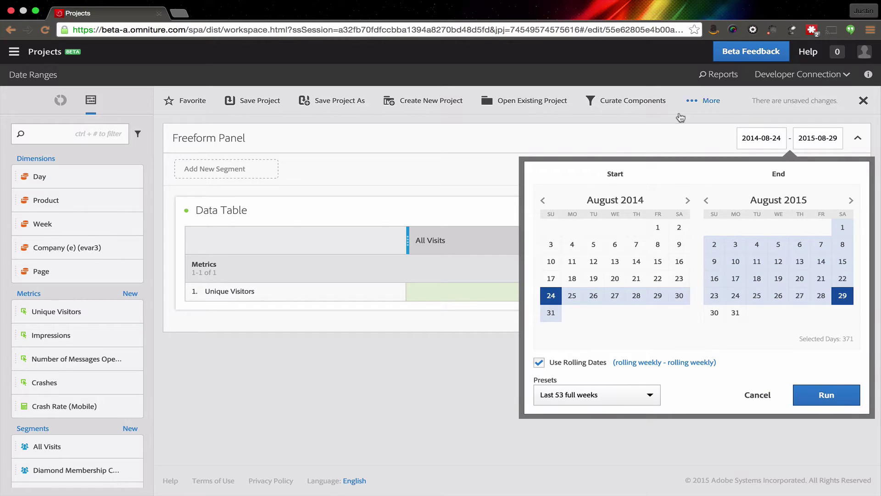
pyautogui.click(752, 395)
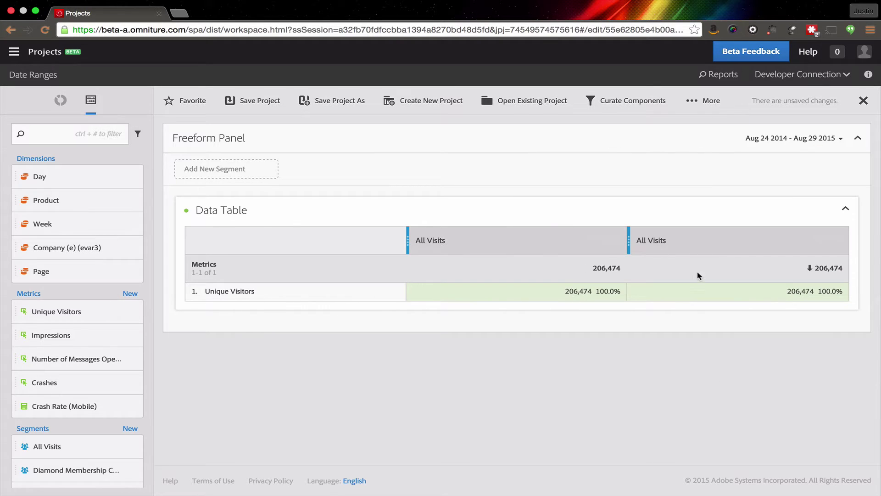
pyautogui.scroll(-5, 75, 385)
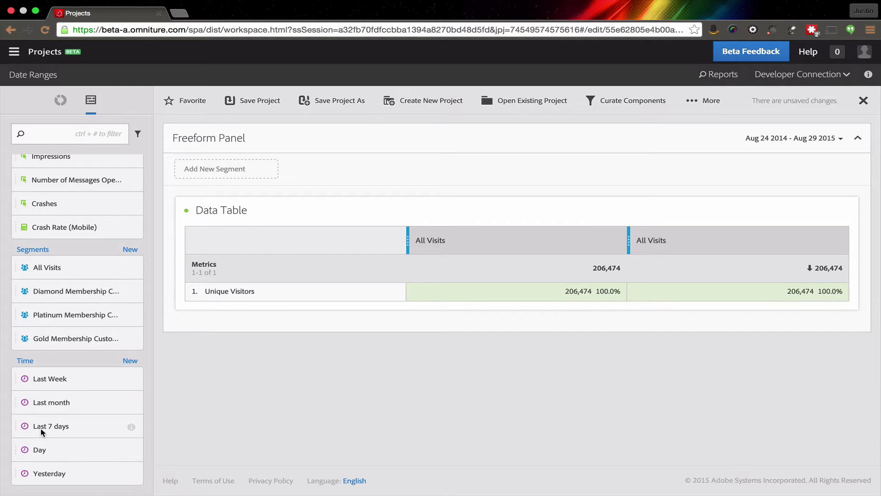
pyautogui.moveTo(40, 428); pyautogui.dragTo(455, 230)
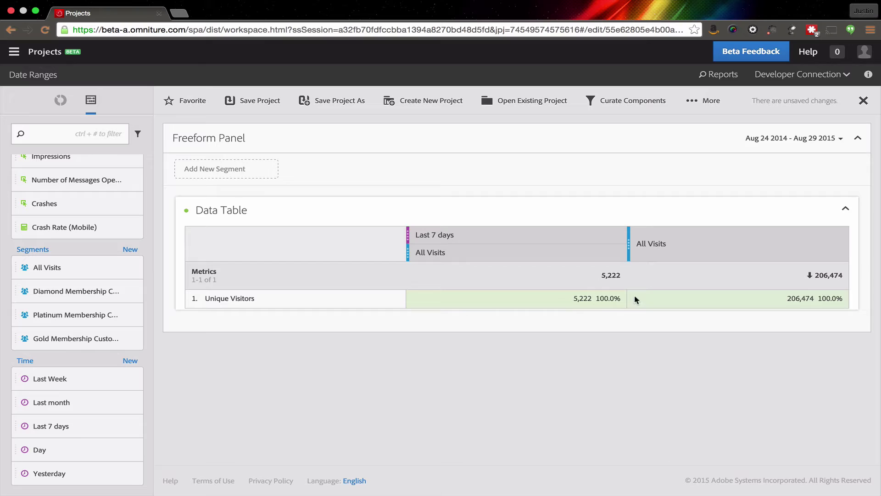
# Create a new date range titled '7-14 Days Ago'.
pyautogui.click(132, 361)
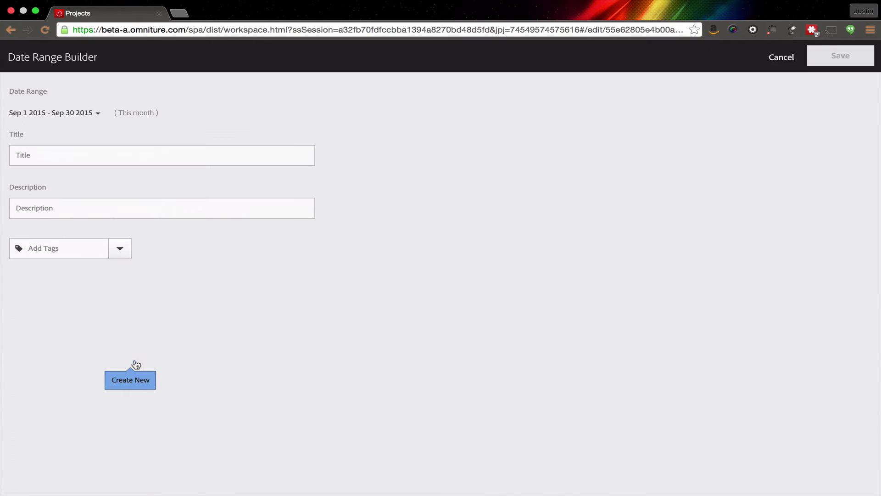
pyautogui.click(61, 156)
pyautogui.write('Days ')
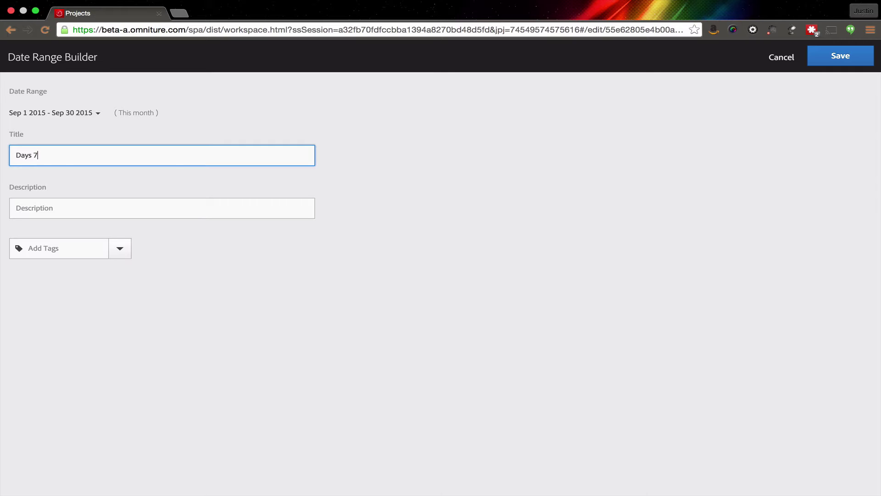
pyautogui.write('7-1')
pyautogui.press('BackSpace')
pyautogui.press('BackSpace')
pyautogui.press('BackSpace')
pyautogui.press('BackSpace')
pyautogui.press('BackSpace')
pyautogui.press('BackSpace')
pyautogui.press('BackSpace')
pyautogui.press('BackSpace')
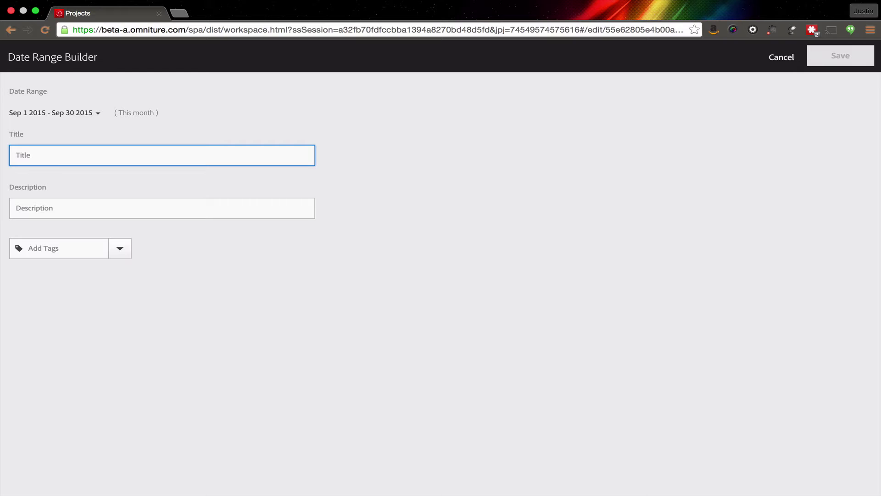
pyautogui.write('7-14 ')
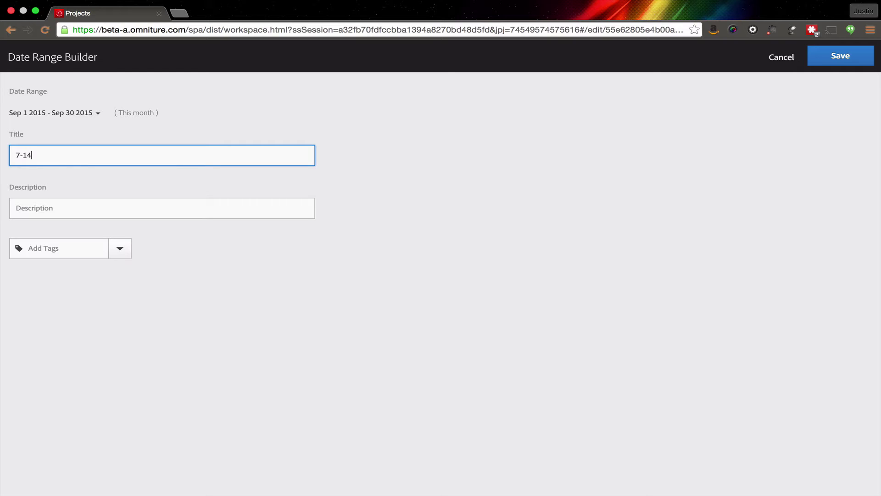
pyautogui.write('Days Ago')
pyautogui.click(56, 211)
# Set the rolling start to the current day minus 14 days.
pyautogui.click(78, 113)
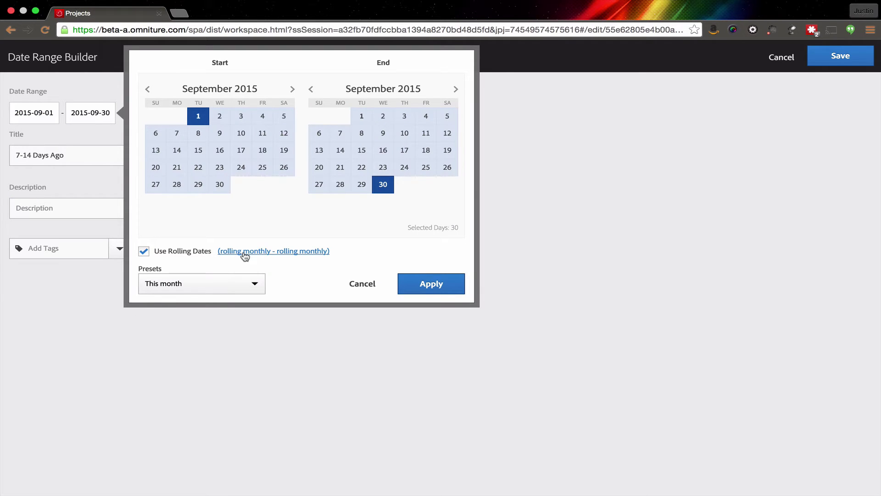
pyautogui.click(245, 255)
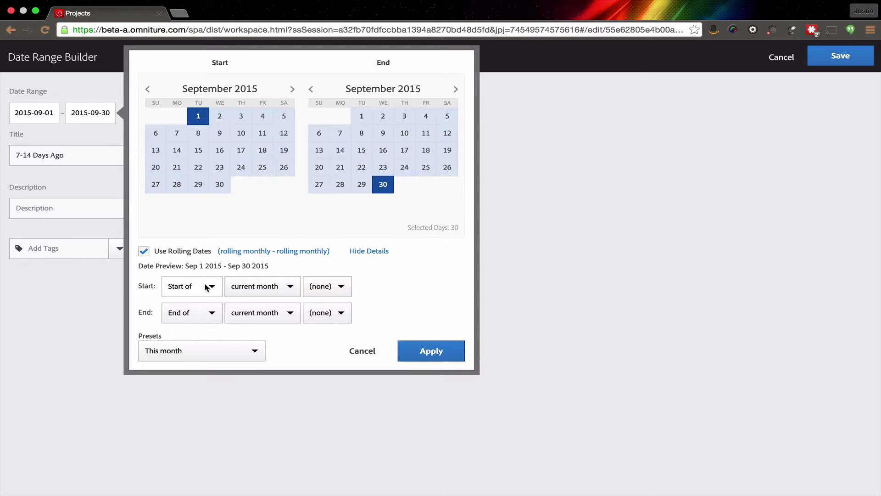
pyautogui.click(289, 287)
pyautogui.click(284, 314)
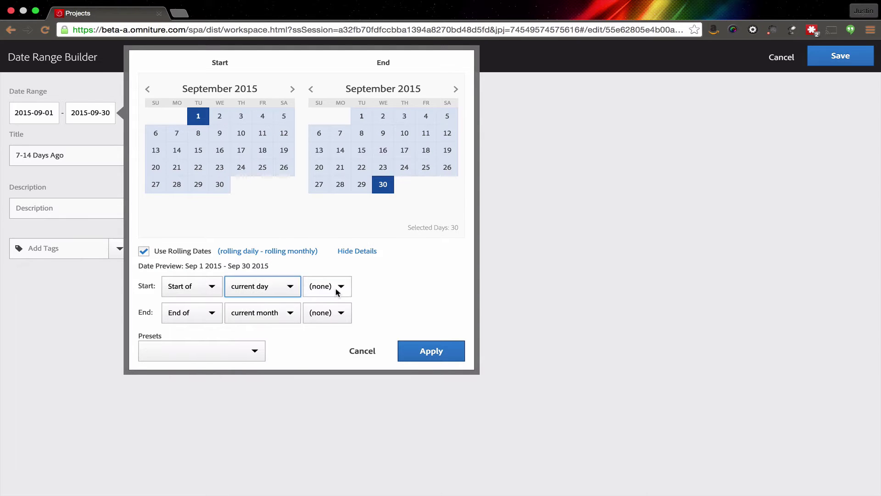
pyautogui.click(339, 286)
pyautogui.click(319, 351)
pyautogui.click(383, 287)
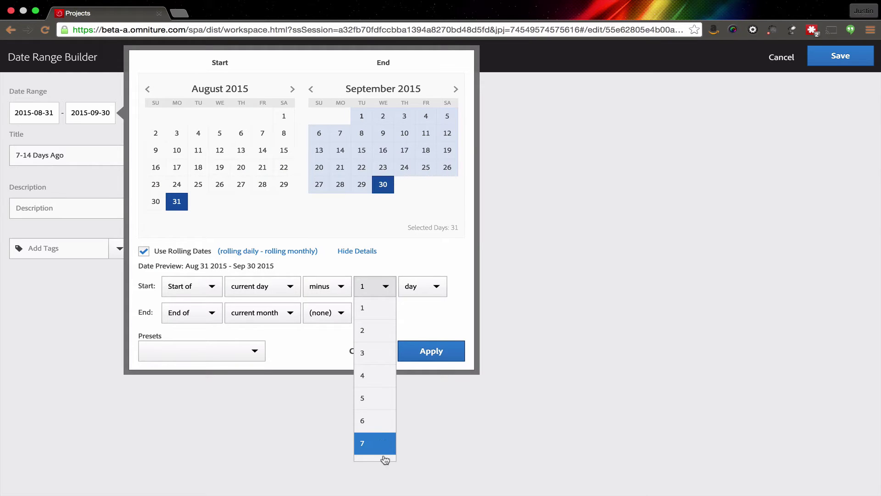
pyautogui.scroll(-3, 378, 385)
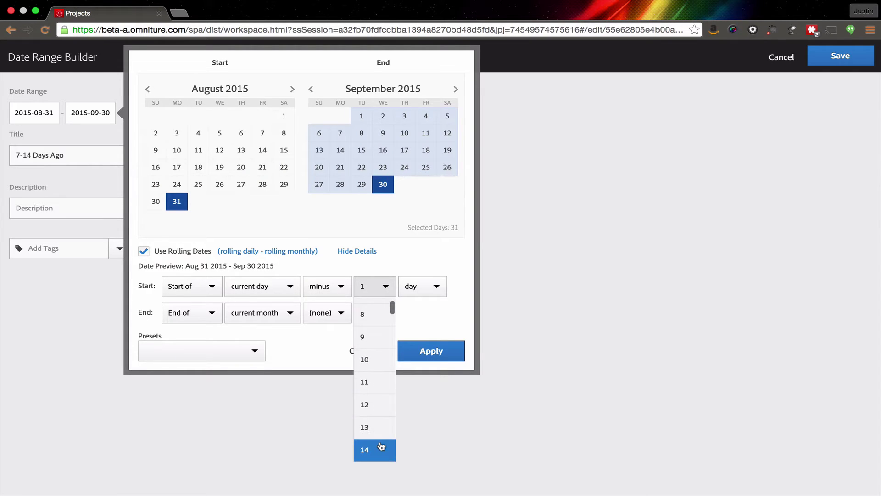
pyautogui.click(380, 448)
# Set the rolling end to the current day minus 8 days and apply the range.
pyautogui.click(198, 318)
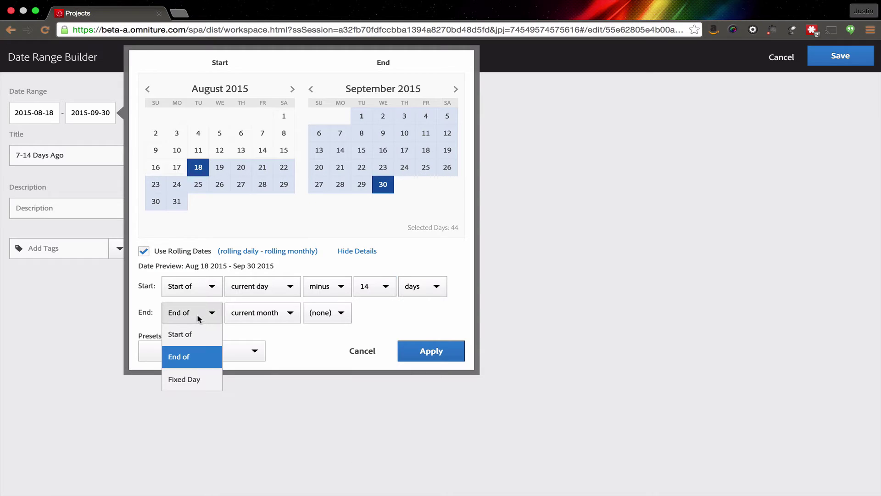
pyautogui.click(196, 335)
pyautogui.click(253, 311)
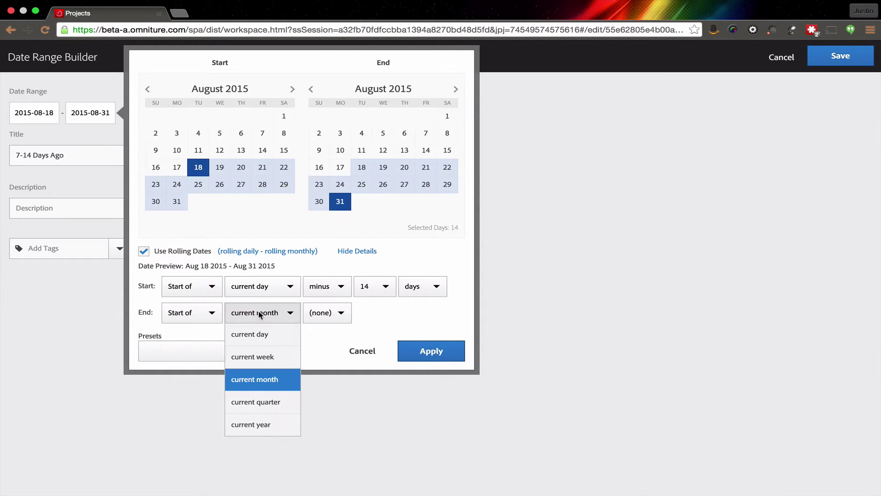
pyautogui.click(264, 339)
pyautogui.click(327, 312)
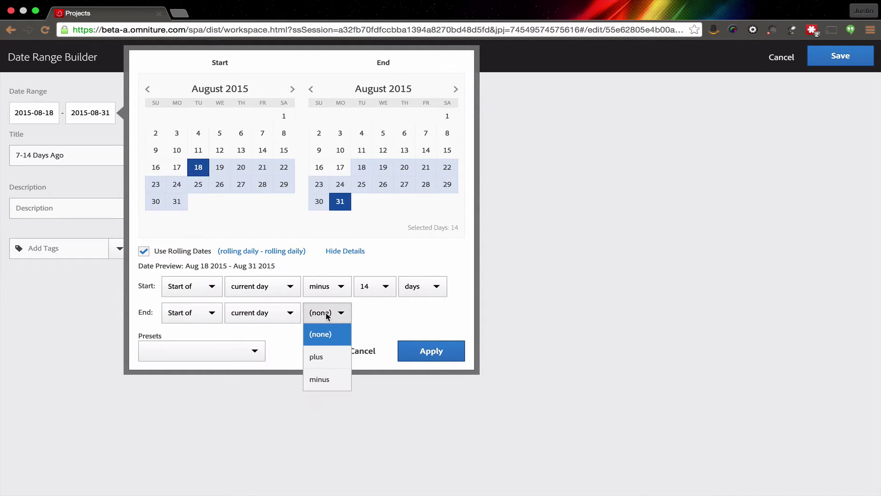
pyautogui.click(333, 381)
pyautogui.click(392, 312)
pyautogui.scroll(-1, 381, 404)
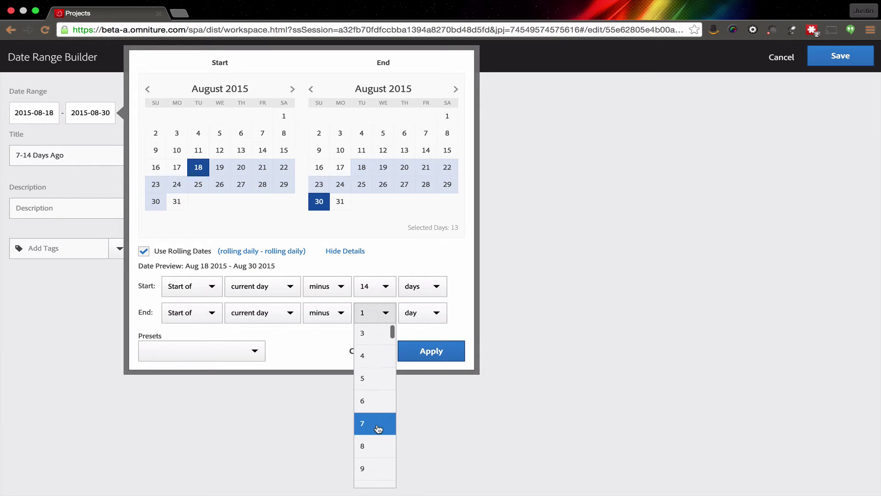
pyautogui.click(378, 428)
pyautogui.click(369, 314)
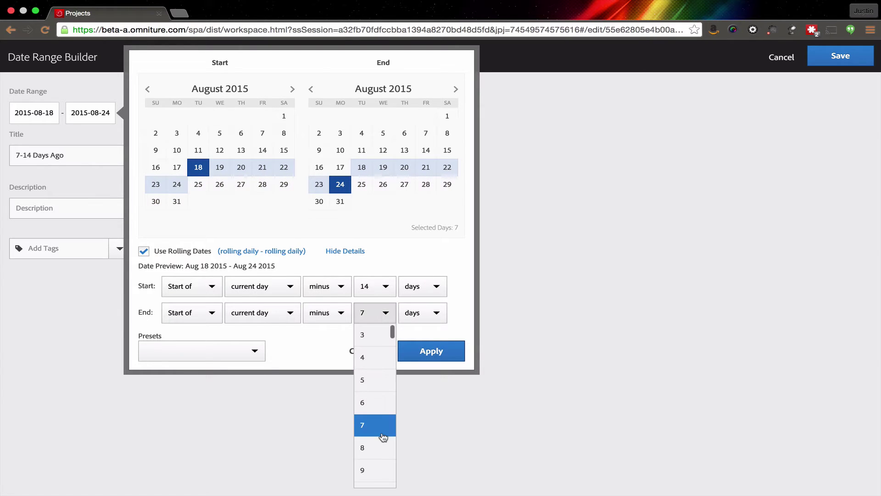
pyautogui.click(381, 448)
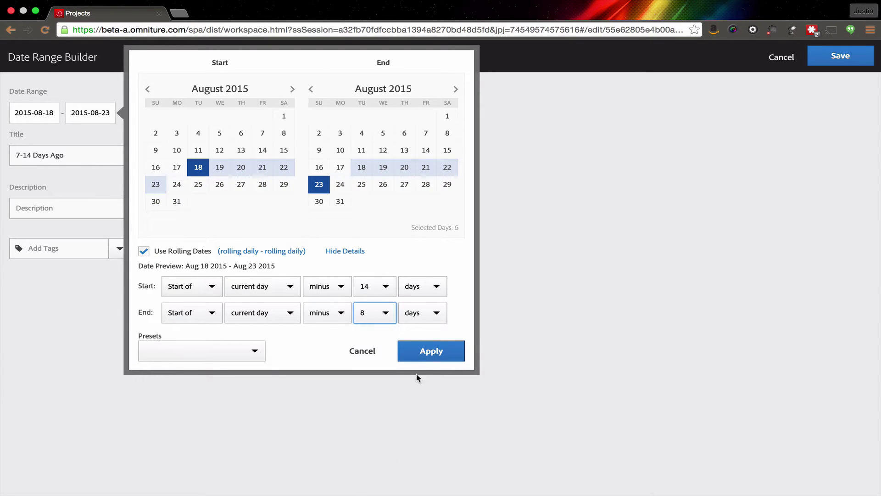
pyautogui.click(431, 351)
# Retitle the range '8-14 Days Ago' and tag it Comparison.
pyautogui.click(23, 158)
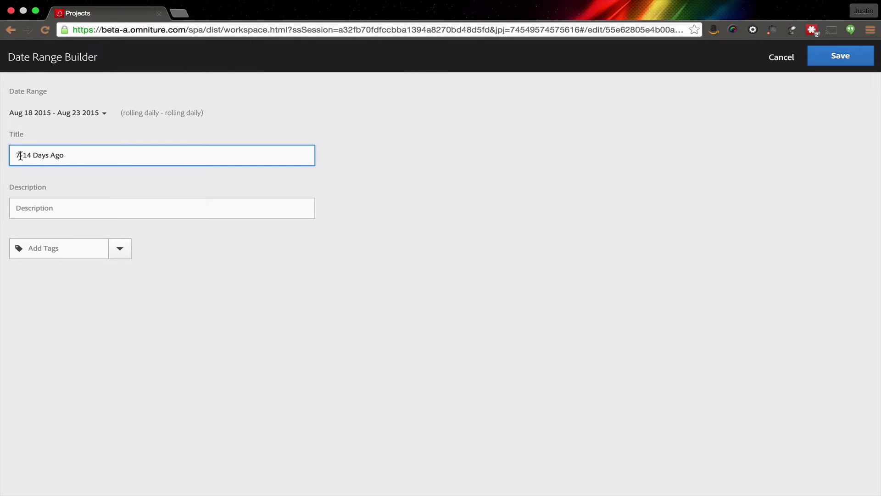
pyautogui.press('BackSpace')
pyautogui.write('8')
pyautogui.click(47, 247)
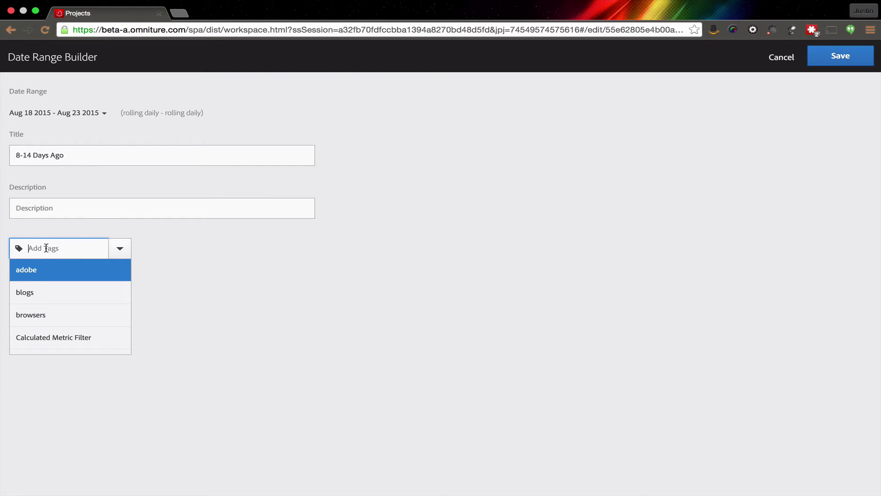
pyautogui.write('Comp')
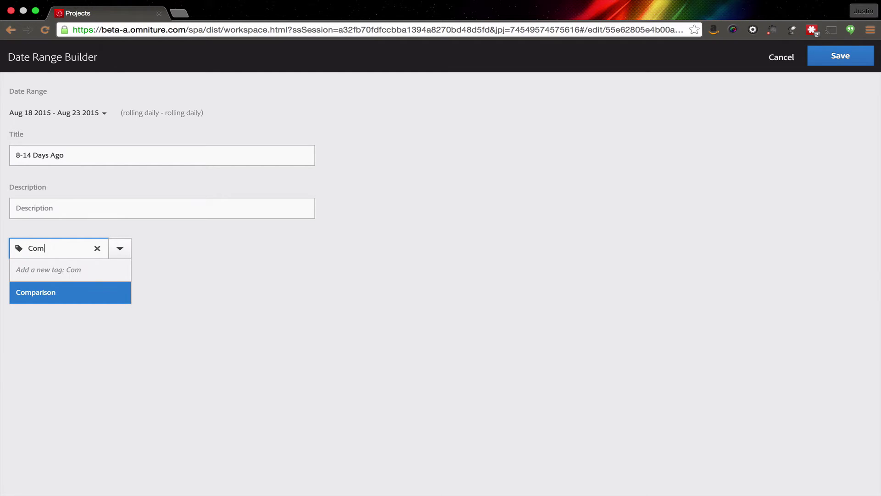
pyautogui.click(42, 293)
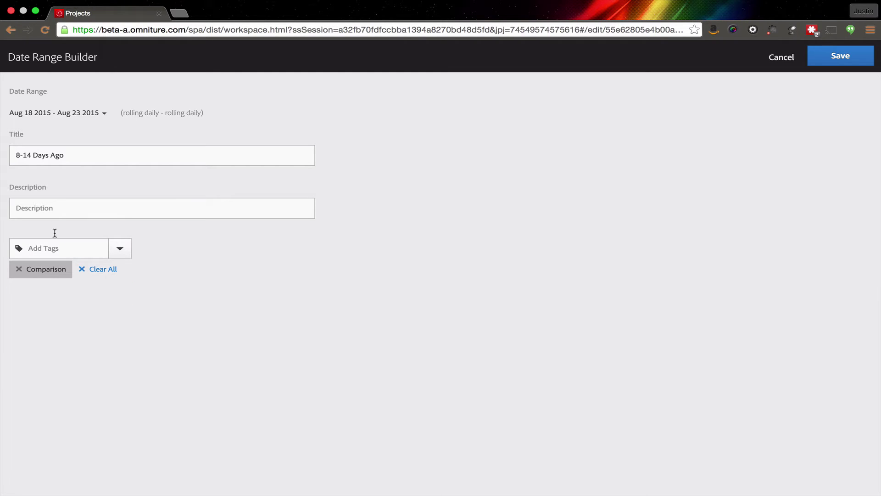
# Describe it as '8-14 Days Ago (or 2 weeks ago)' and save the range.
pyautogui.click(62, 204)
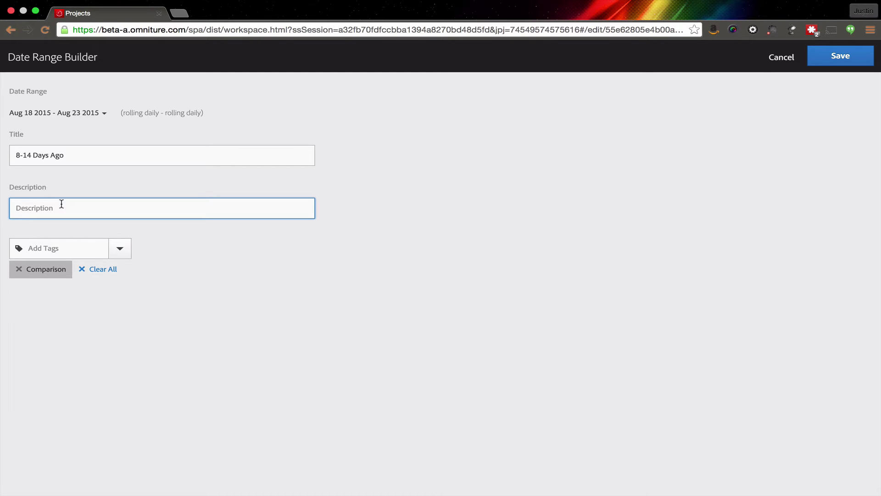
pyautogui.write('8-14 Days Agos')
pyautogui.press('BackSpace')
pyautogui.write('(or las')
pyautogui.write('wee')
pyautogui.press('BackSpace')
pyautogui.press('BackSpace')
pyautogui.press('BackSpace')
pyautogui.write('weeks ago')
pyautogui.click(841, 56)
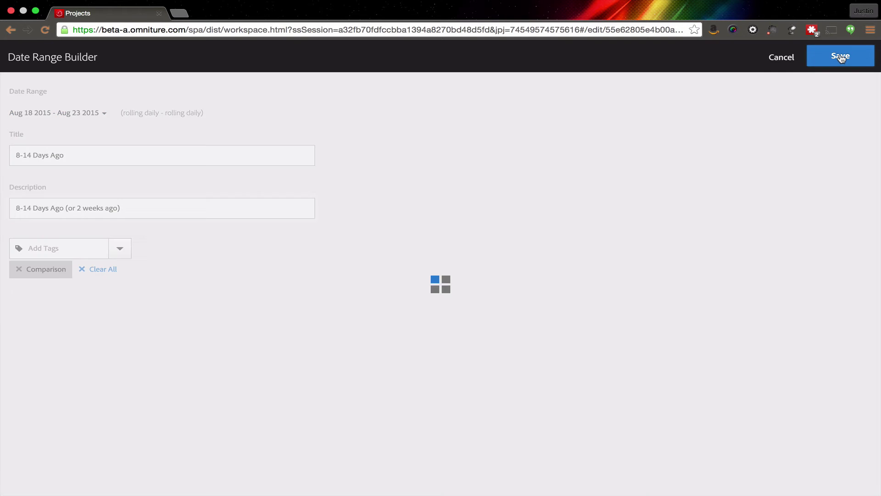
# Apply 8-14 Days Ago to the second table column, showing 4,640 Unique Visitors.
pyautogui.scroll(5, 43, 377)
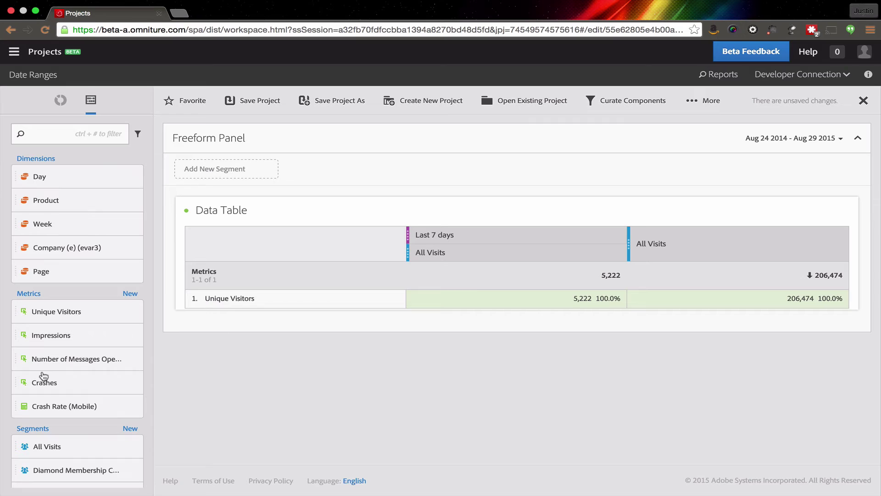
pyautogui.click(65, 134)
pyautogui.write('2')
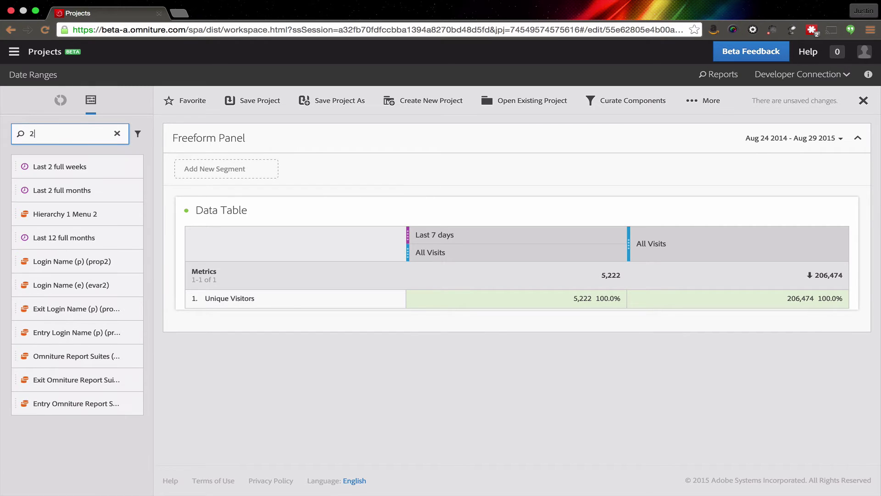
pyautogui.press('BackSpace')
pyautogui.write('7')
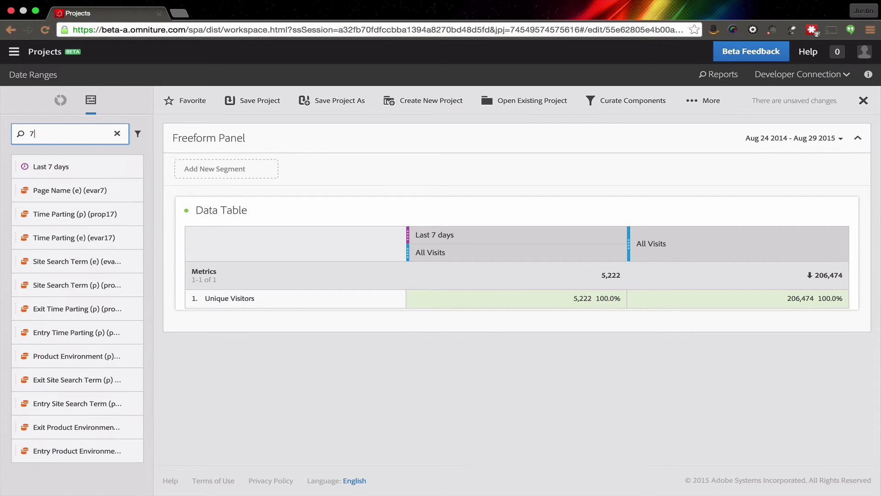
pyautogui.press('BackSpace')
pyautogui.write('8')
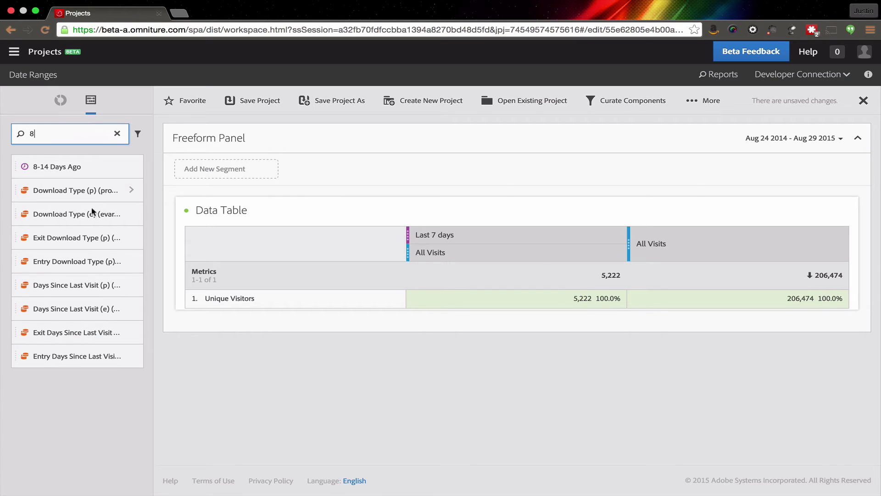
pyautogui.moveTo(40, 167); pyautogui.dragTo(674, 235)
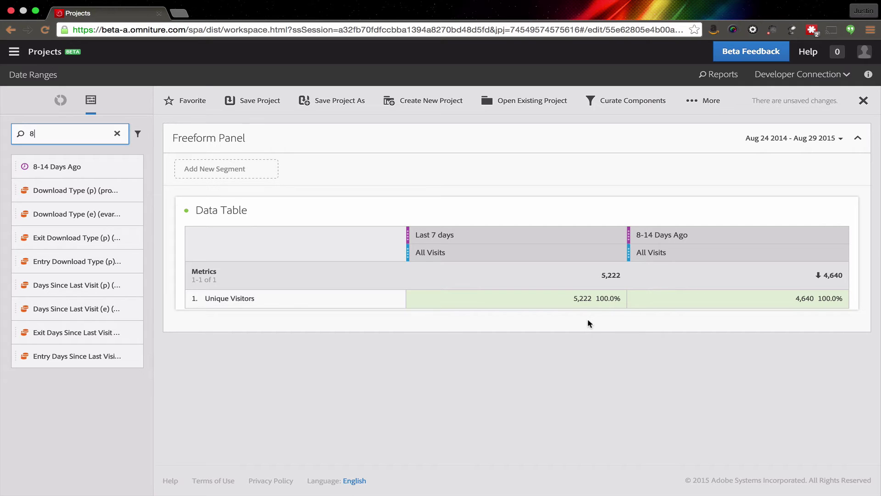
# Replace Last 7 days with Last Week in the first column, showing 5,517.
pyautogui.click(116, 133)
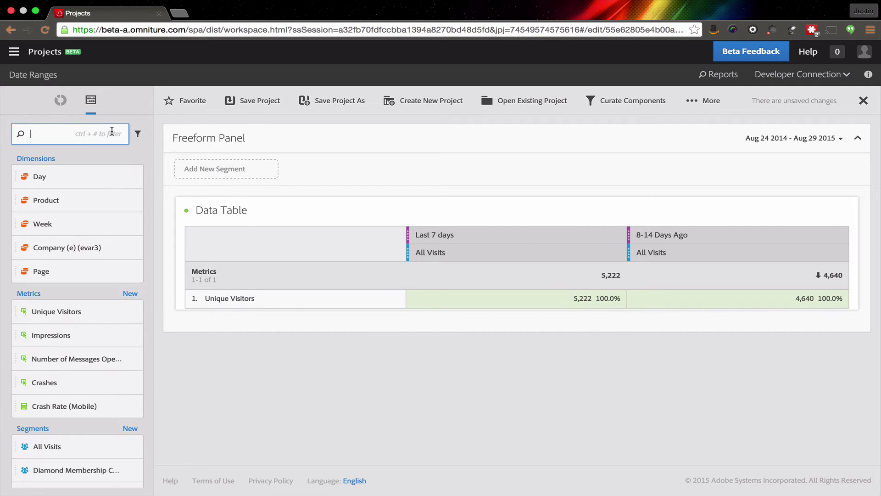
pyautogui.scroll(-3, 39, 296)
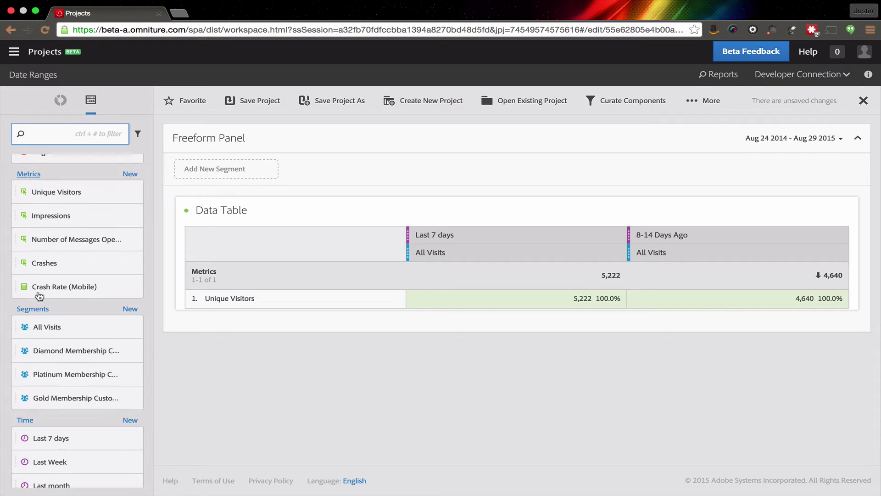
pyautogui.scroll(-2, 40, 296)
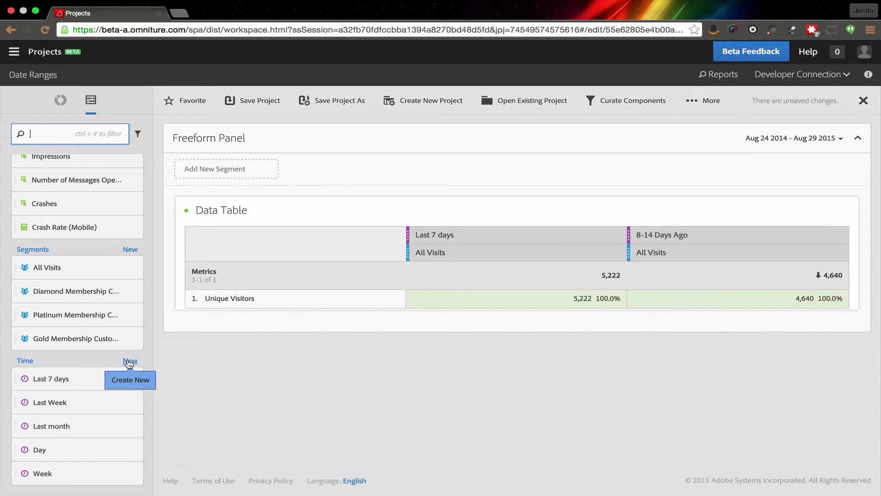
pyautogui.moveTo(51, 402); pyautogui.dragTo(477, 233)
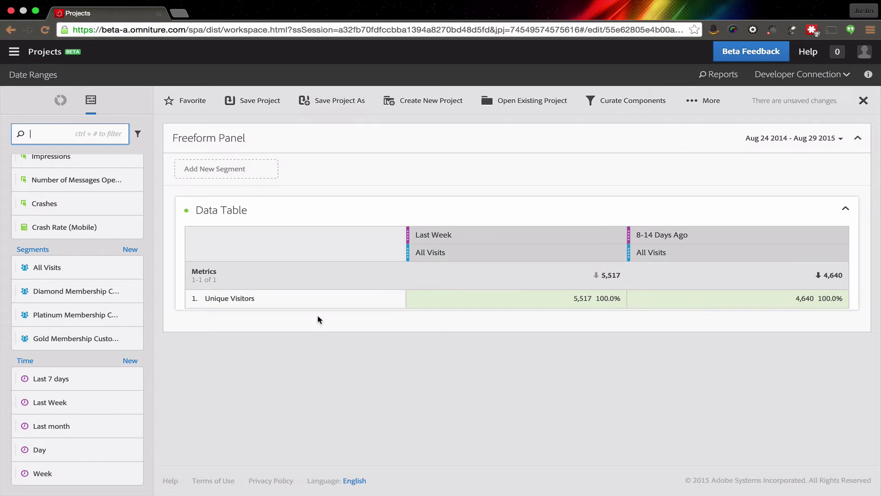
# Create a new date range titled 'Last Week (Last Year)'.
pyautogui.click(130, 360)
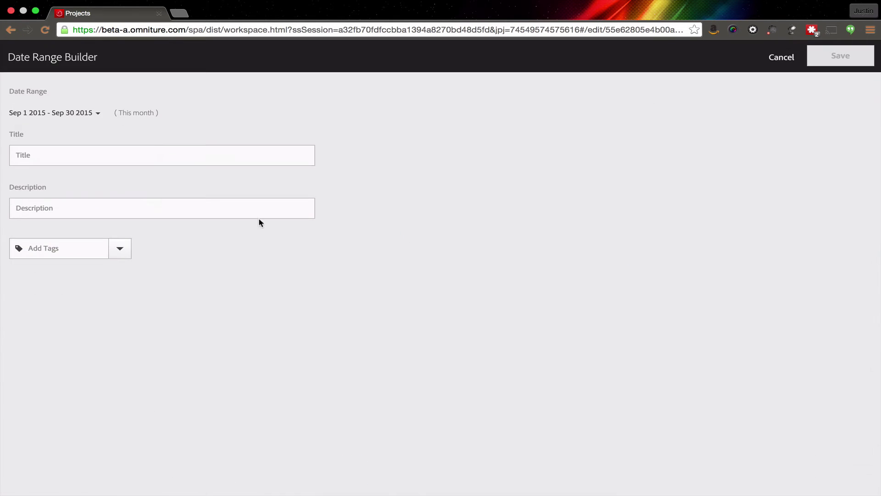
pyautogui.click(196, 157)
pyautogui.write('Last Week')
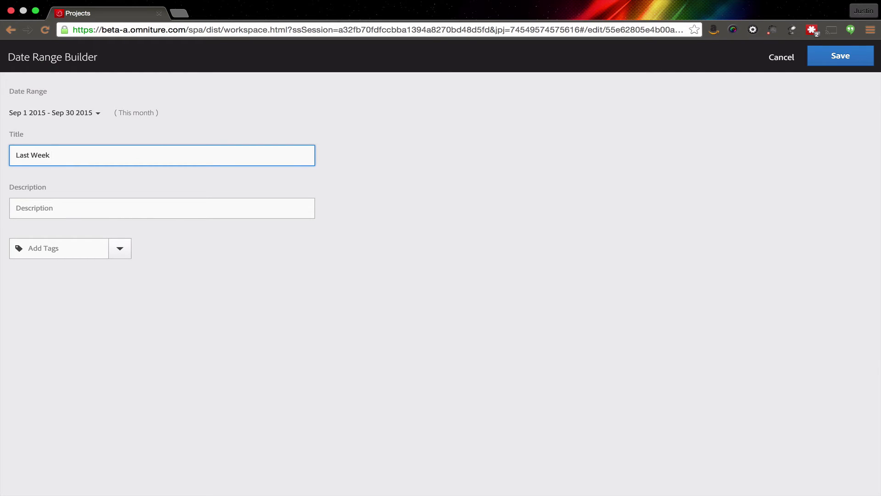
pyautogui.write(' (Last Year)')
# Set the rolling start to start of current week minus 53 weeks.
pyautogui.click(76, 115)
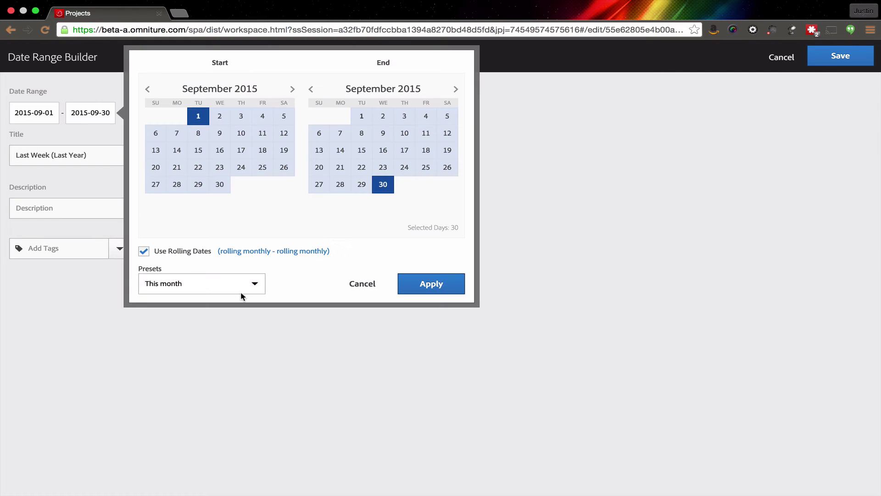
pyautogui.click(267, 251)
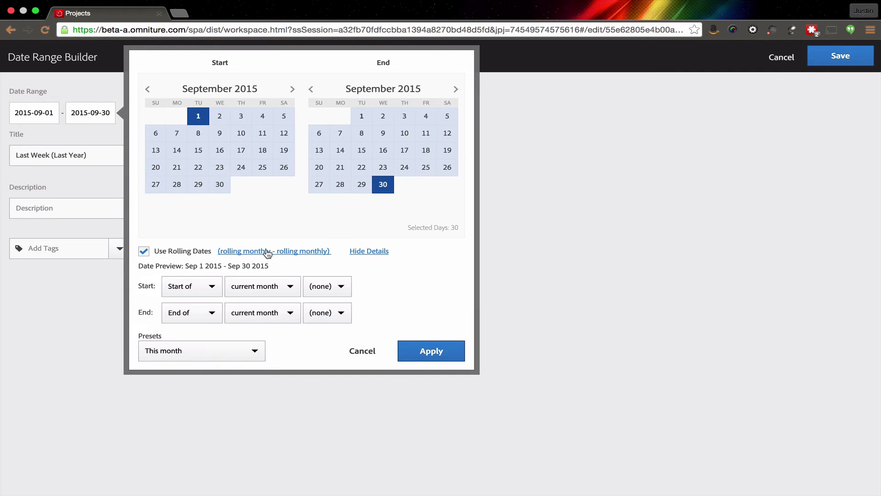
pyautogui.click(193, 290)
pyautogui.click(191, 309)
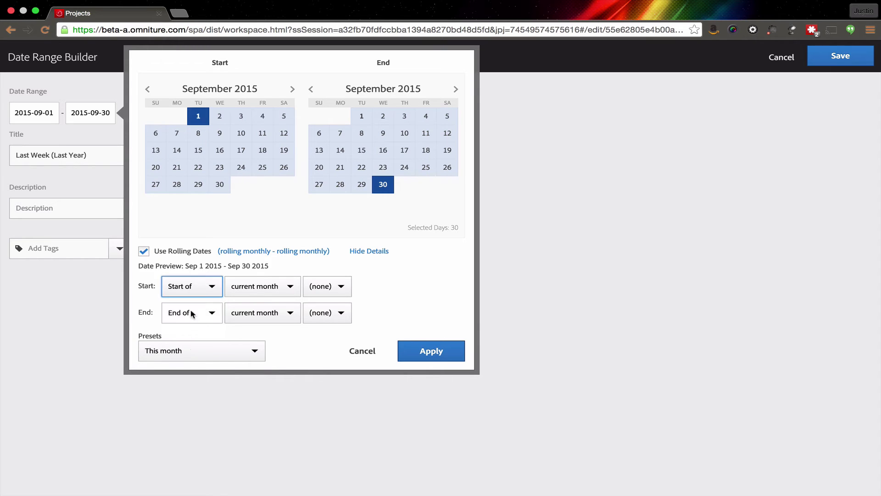
pyautogui.click(265, 287)
pyautogui.click(259, 330)
pyautogui.click(323, 288)
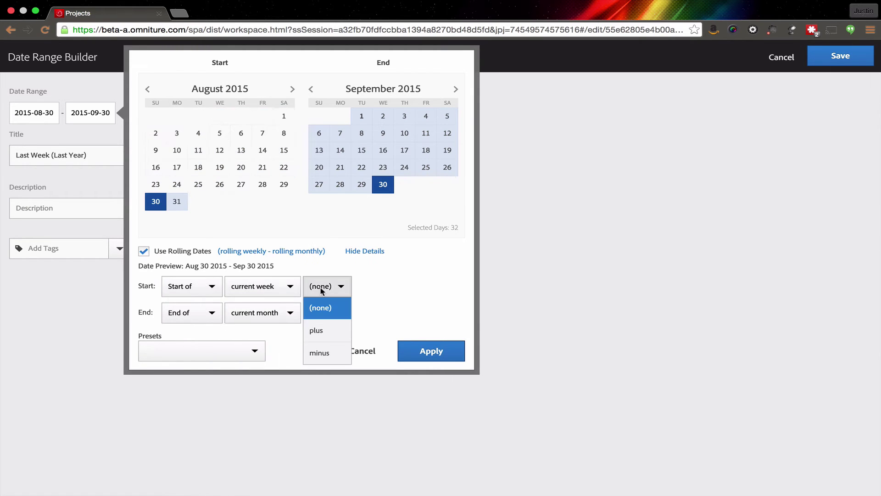
pyautogui.click(323, 352)
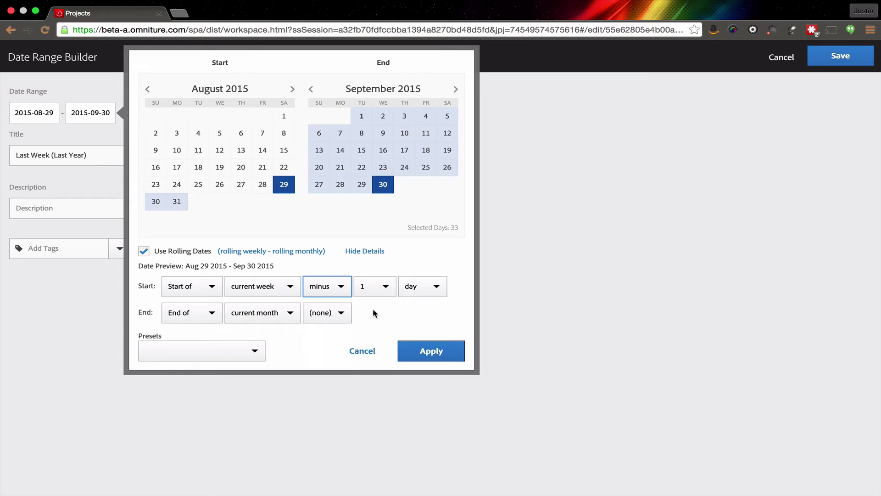
pyautogui.click(385, 287)
pyautogui.scroll(-15, 368, 374)
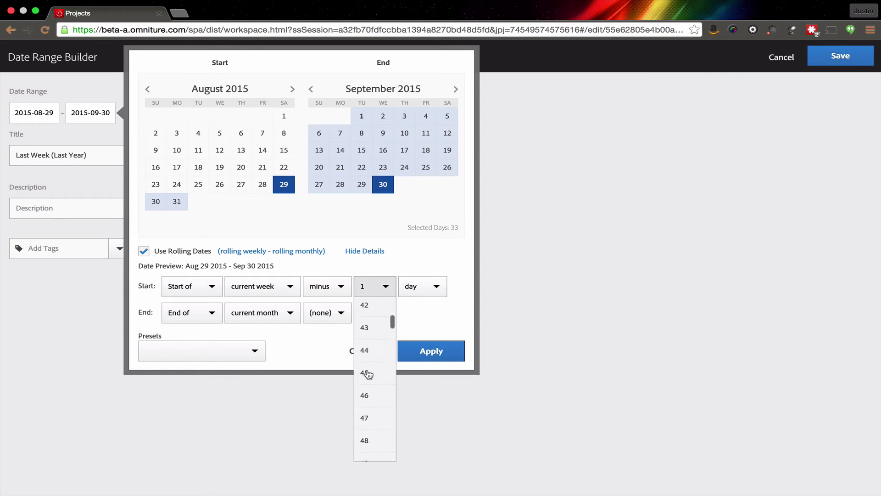
pyautogui.scroll(-10, 369, 374)
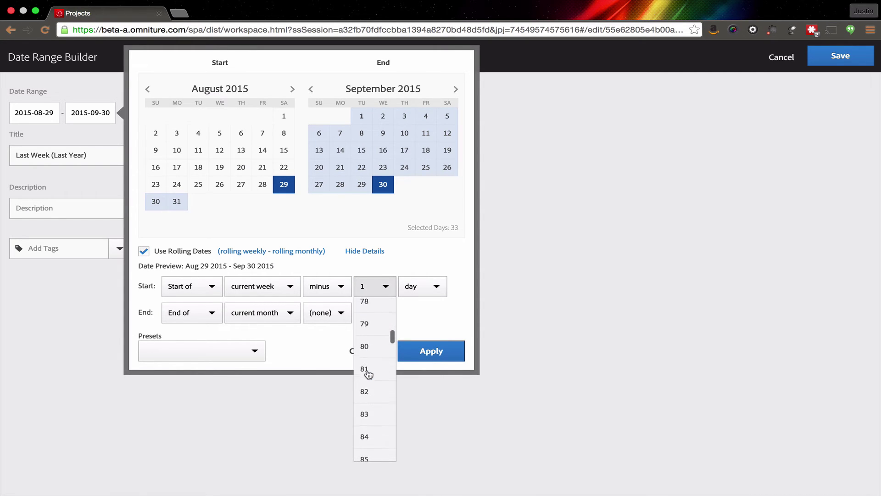
pyautogui.scroll(-3, 368, 374)
pyautogui.scroll(5, 369, 374)
pyautogui.scroll(7, 368, 374)
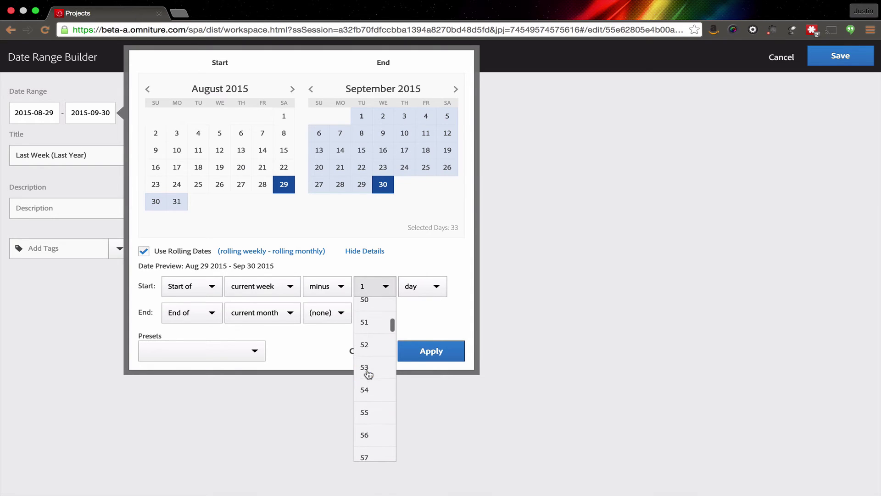
pyautogui.click(366, 369)
pyautogui.click(433, 286)
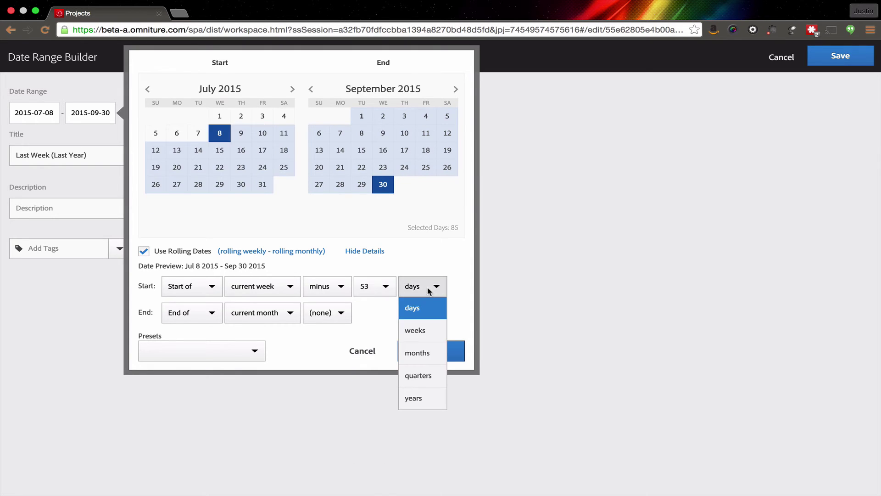
pyautogui.click(429, 330)
# Set the end to end of current week minus 53 weeks and apply, giving Aug 24–30 2014.
pyautogui.click(188, 314)
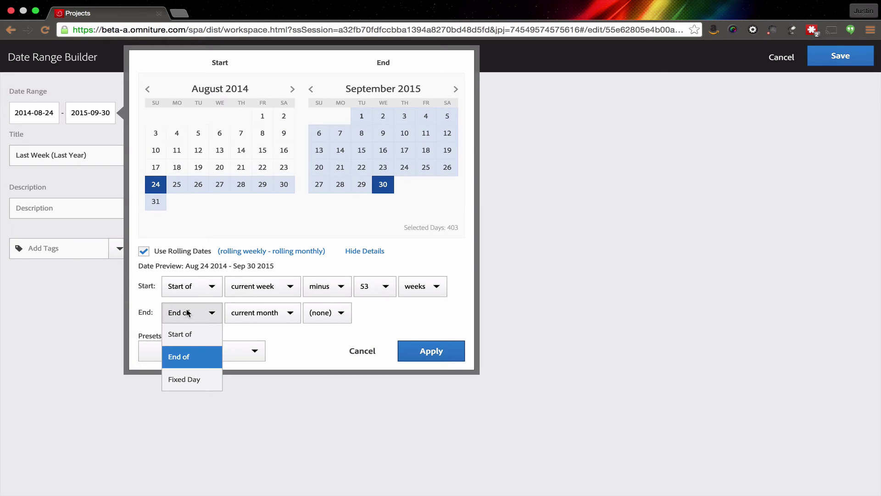
pyautogui.click(187, 313)
pyautogui.click(252, 312)
pyautogui.click(265, 356)
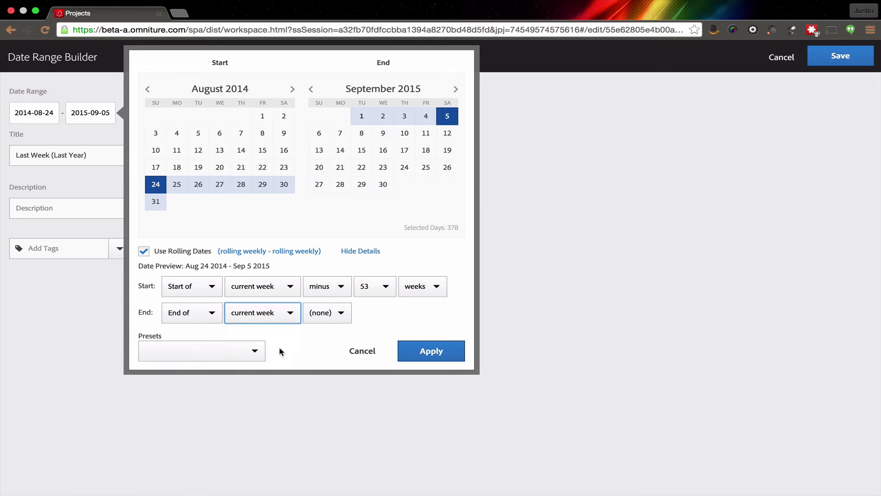
pyautogui.click(327, 313)
pyautogui.click(325, 377)
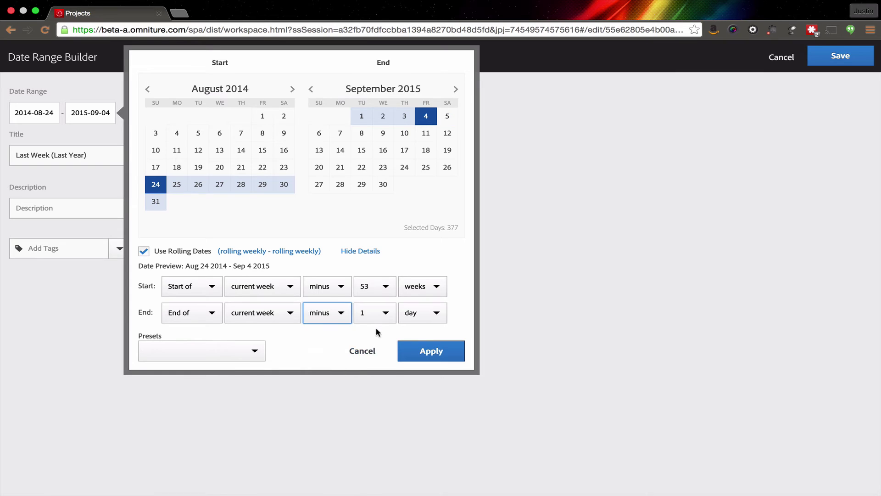
pyautogui.click(373, 312)
pyautogui.scroll(-10, 381, 400)
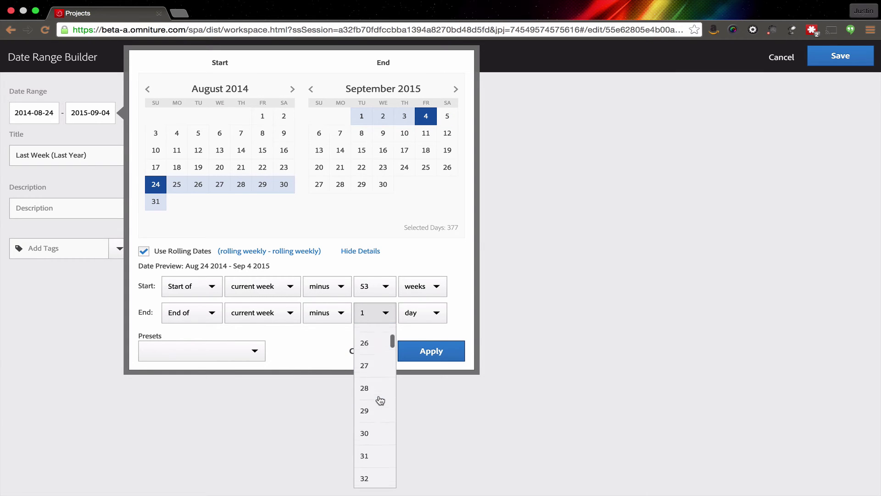
pyautogui.scroll(-8, 380, 400)
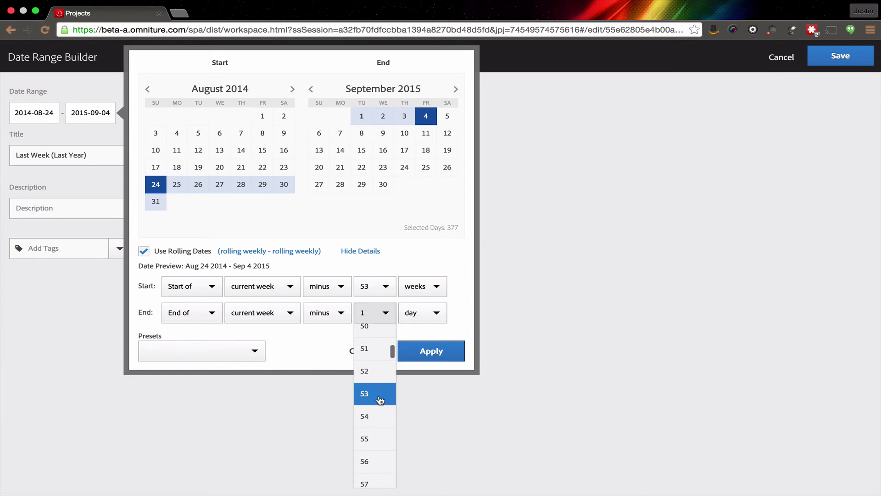
pyautogui.click(380, 400)
pyautogui.click(425, 321)
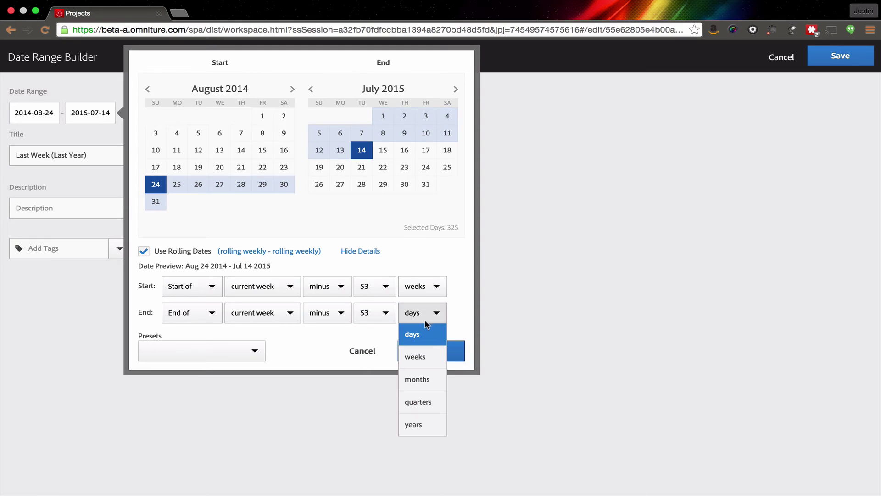
pyautogui.click(422, 356)
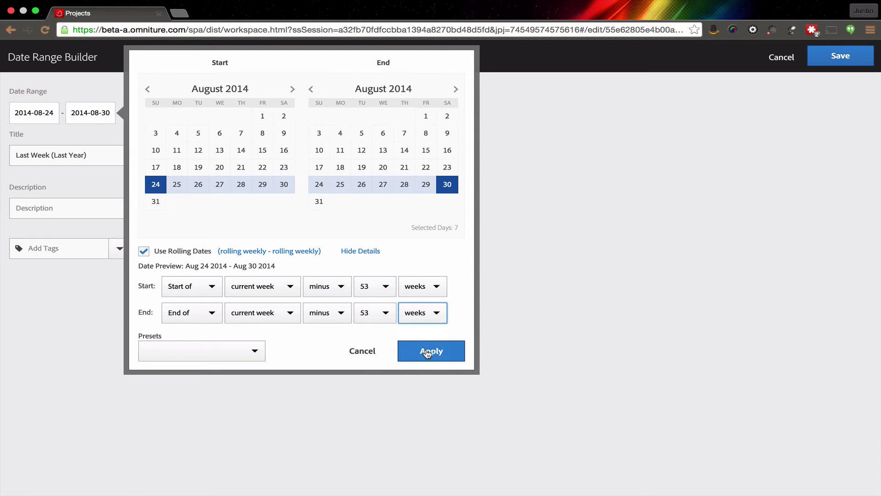
pyautogui.click(427, 352)
# Tag the range Year Over Year.
pyautogui.click(31, 248)
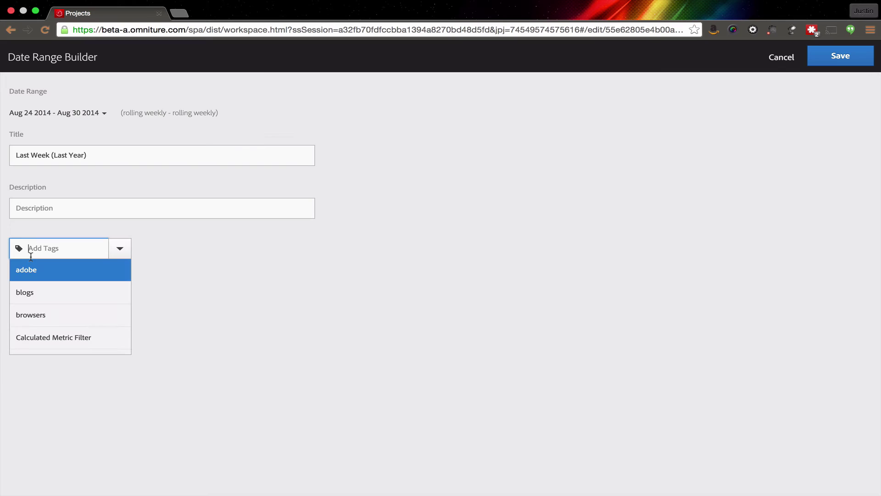
pyautogui.write('Year')
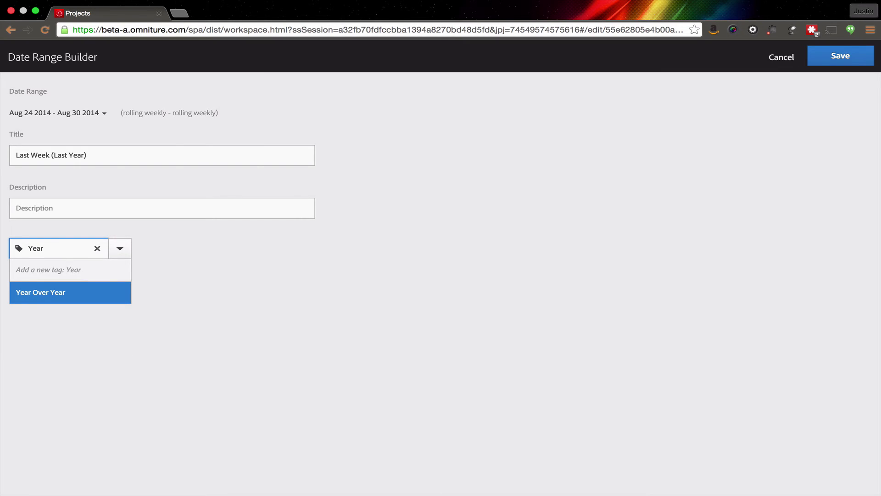
pyautogui.click(51, 294)
pyautogui.click(54, 206)
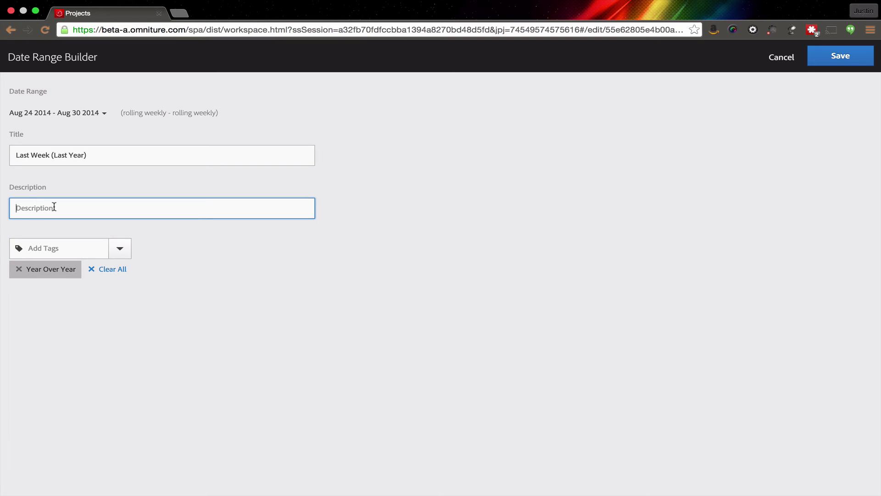
# Save Last Week (Last Year) and swap it in for 8-14 Days Ago, showing 4,243 Unique Visitors.
pyautogui.click(834, 64)
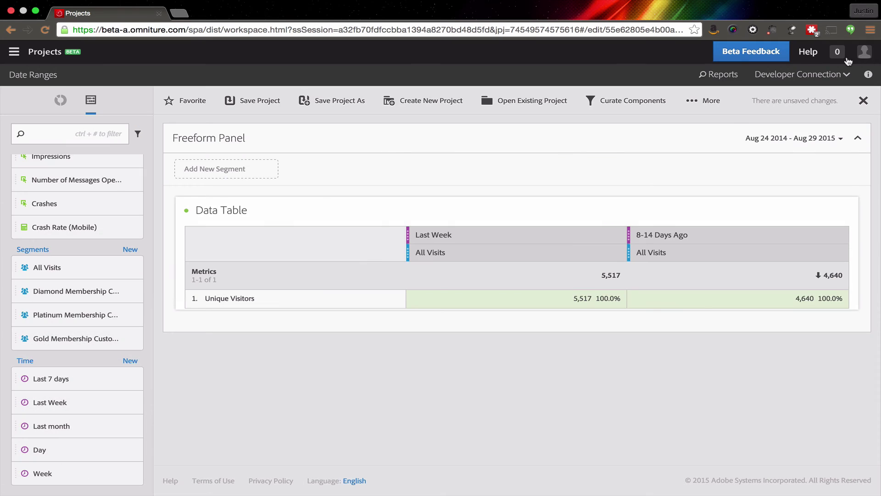
pyautogui.click(129, 135)
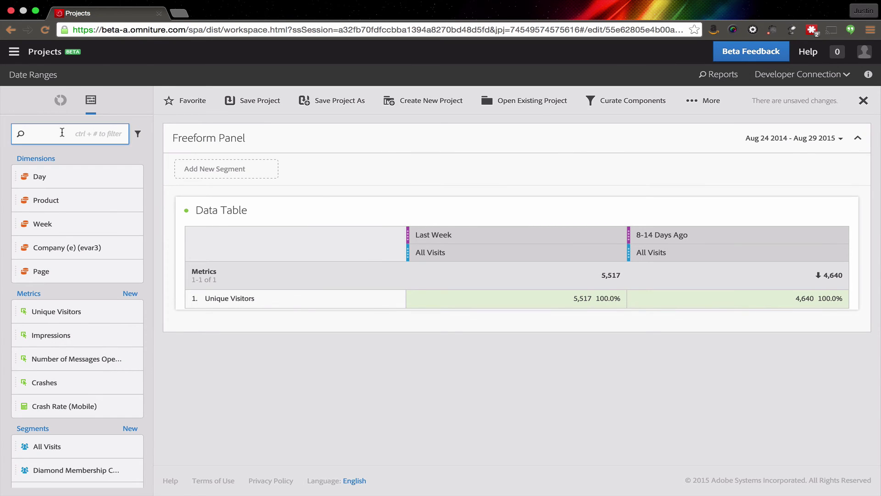
pyautogui.write('Yea')
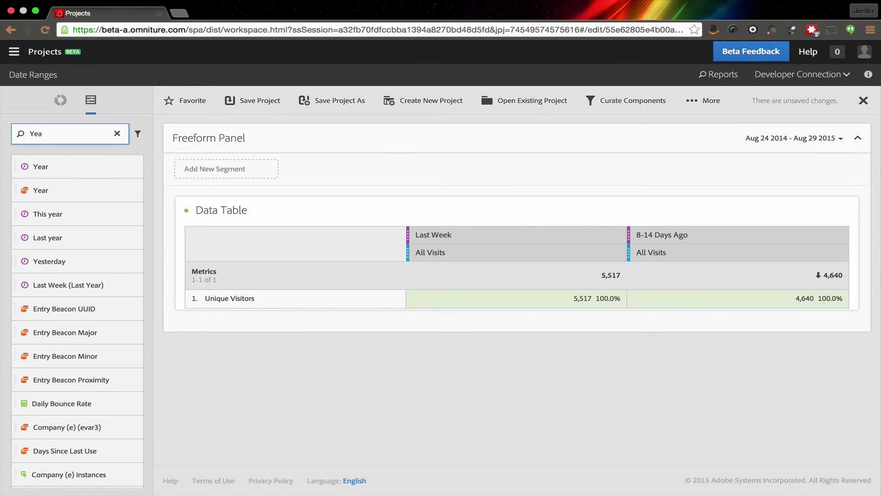
pyautogui.moveTo(55, 284); pyautogui.dragTo(704, 234)
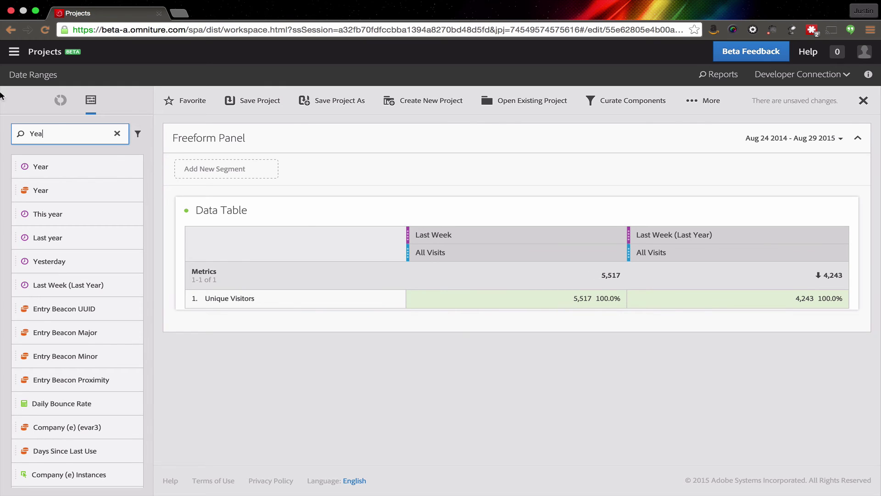
pyautogui.click(117, 133)
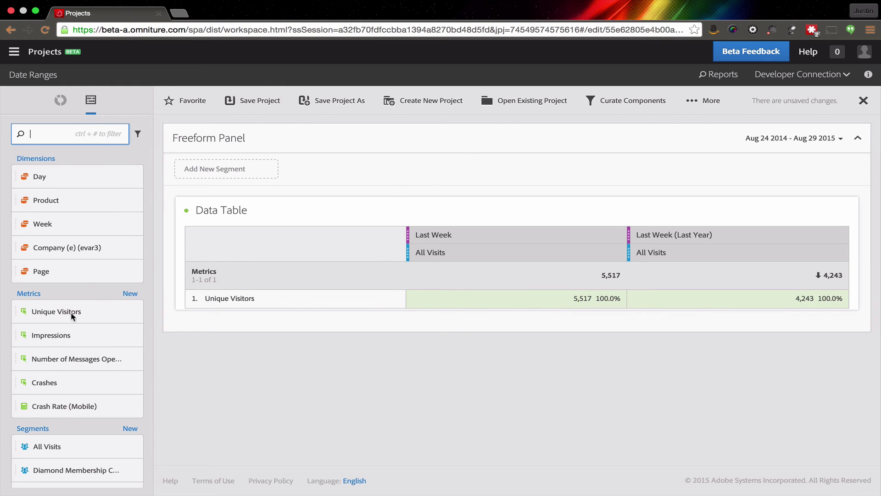
pyautogui.scroll(-4, 77, 403)
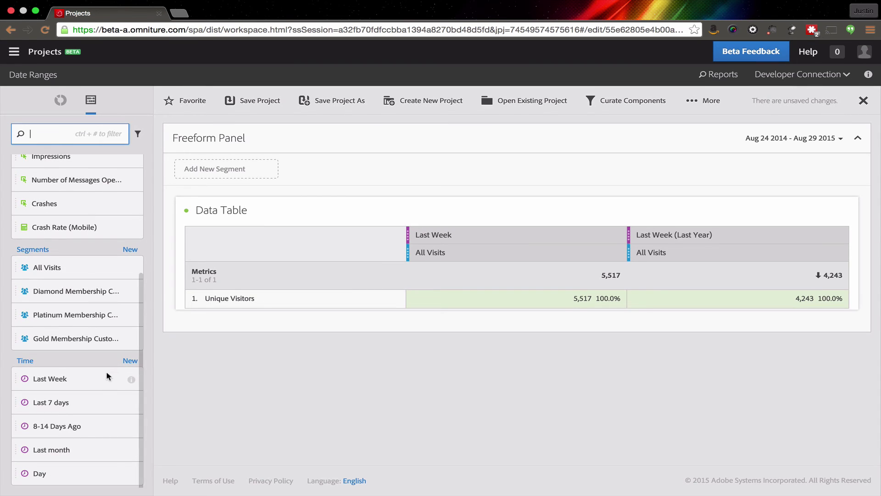
# Create a new date range titled 'Spring Campaign'.
pyautogui.click(129, 361)
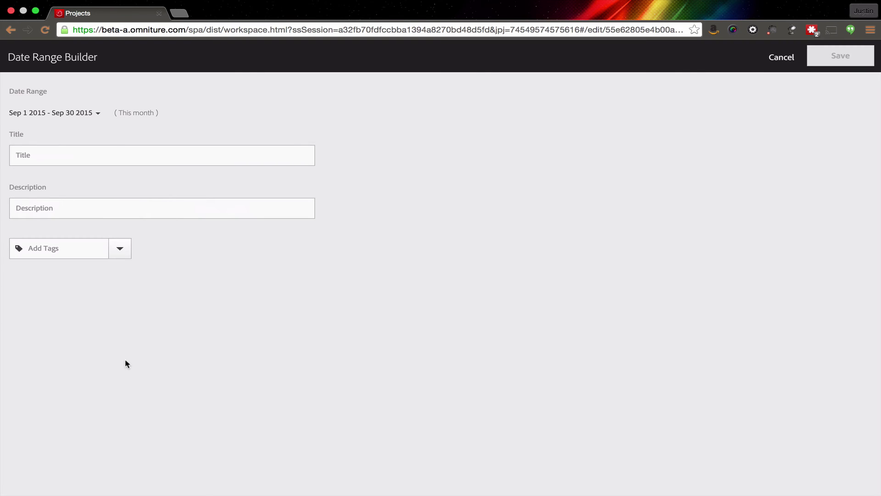
pyautogui.click(68, 160)
pyautogui.write('Sp')
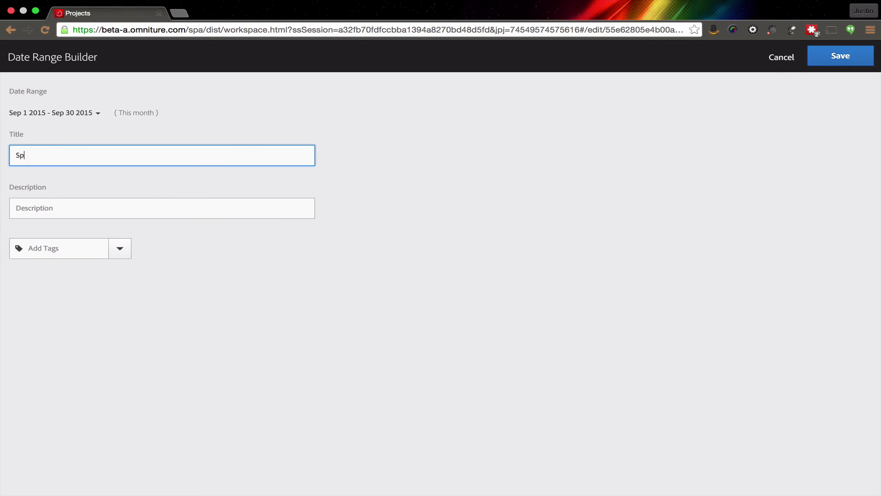
pyautogui.write('ring Campaign')
# Set the range to start on the fixed day 2015-05-01.
pyautogui.click(64, 114)
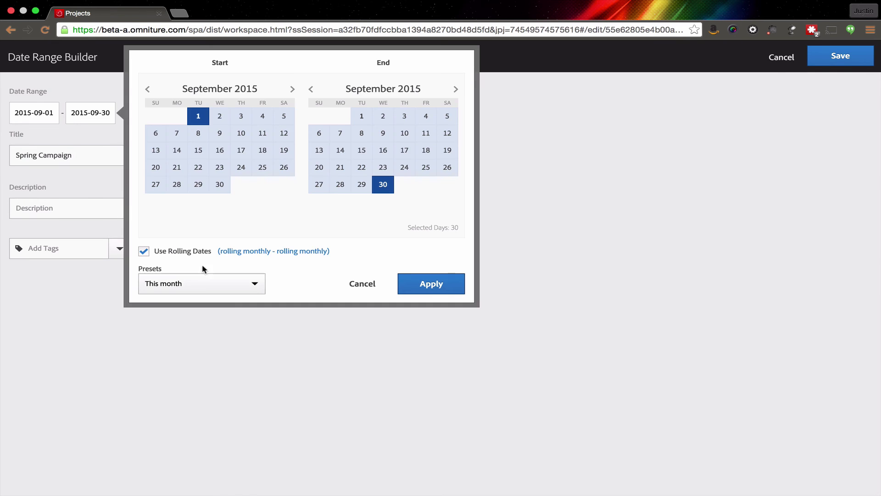
pyautogui.click(285, 252)
pyautogui.click(204, 285)
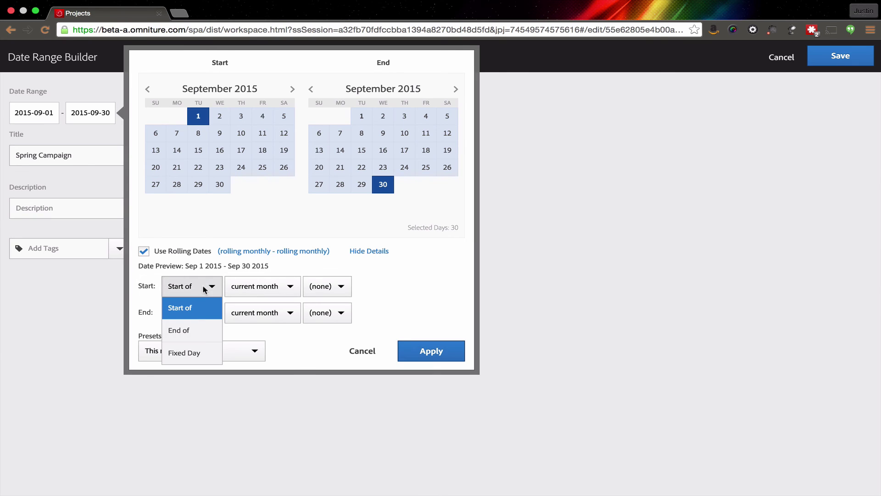
pyautogui.click(199, 357)
pyautogui.click(260, 285)
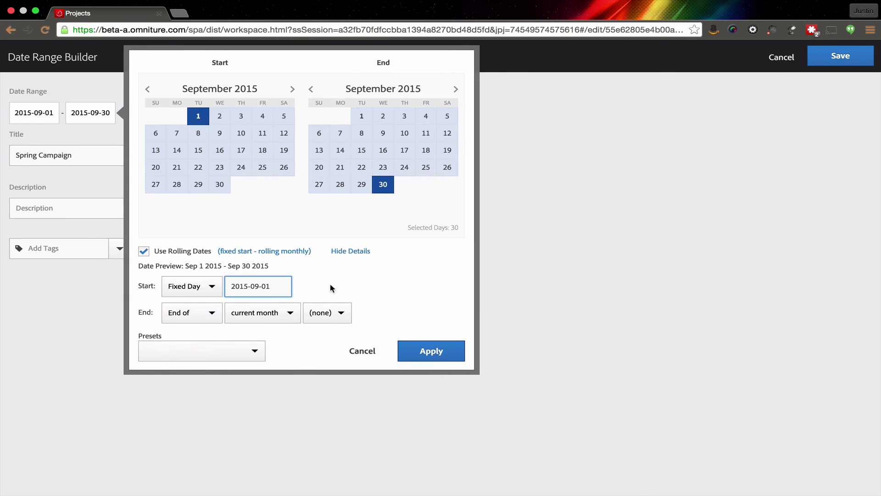
pyautogui.press('BackSpace')
pyautogui.write('5')
# End the range at the current day with no offset and apply the settings.
pyautogui.click(257, 315)
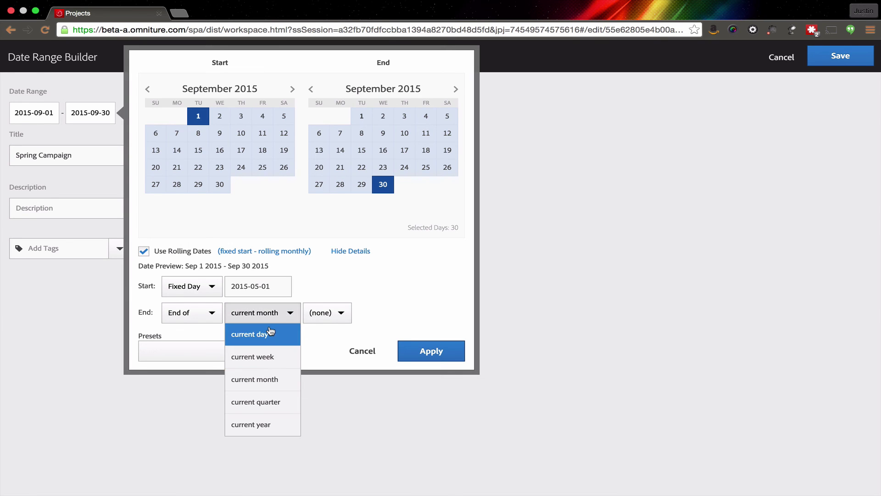
pyautogui.click(264, 334)
pyautogui.click(333, 315)
pyautogui.click(334, 316)
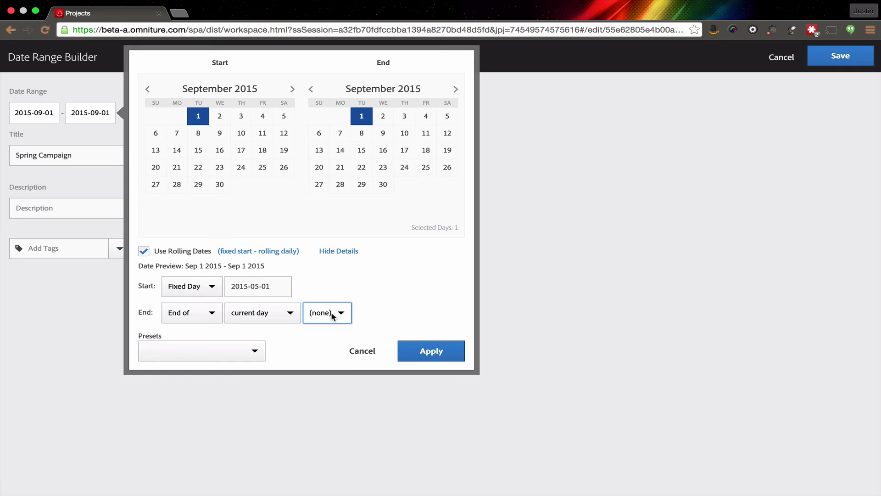
pyautogui.click(441, 352)
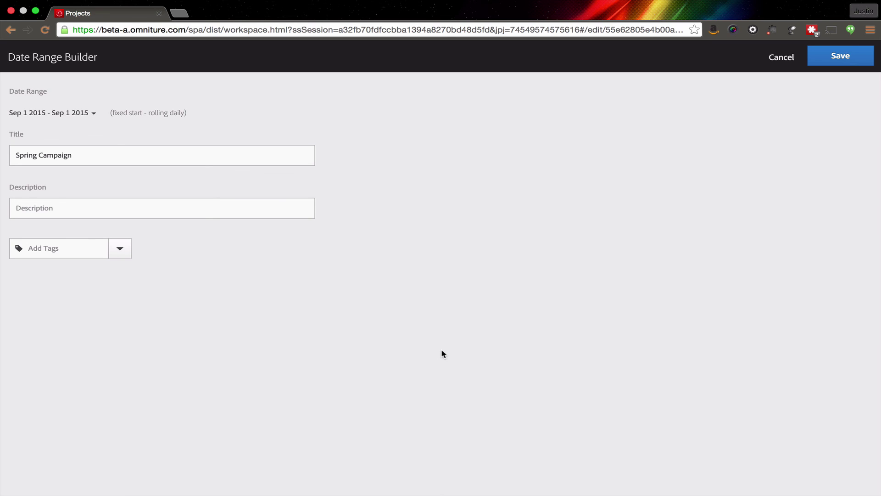
# Tag Spring Campaign with campaigns.
pyautogui.click(68, 249)
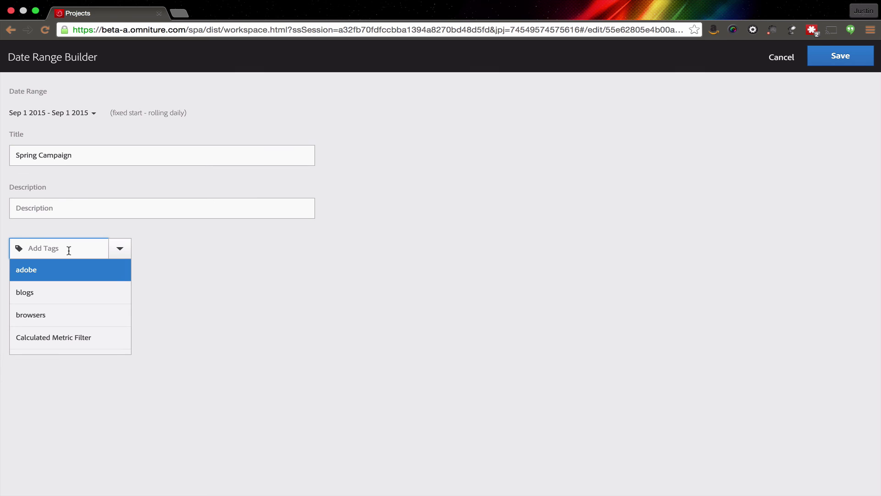
pyautogui.write('campai')
pyautogui.click(54, 291)
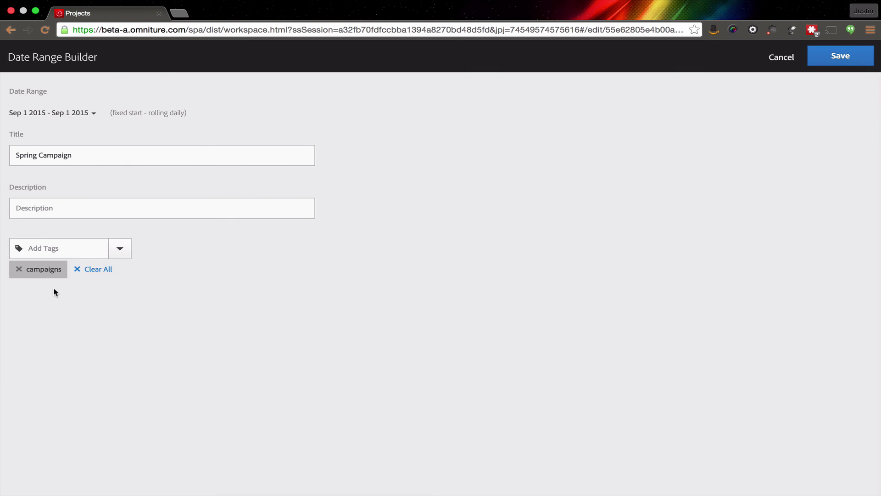
# Save Spring Campaign and put it in the first column in place of Last Week.
pyautogui.click(855, 63)
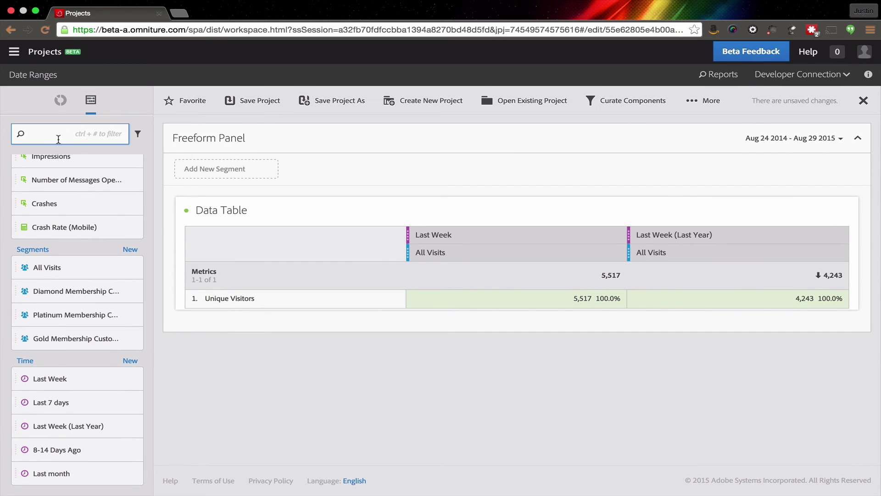
pyautogui.write('Spring')
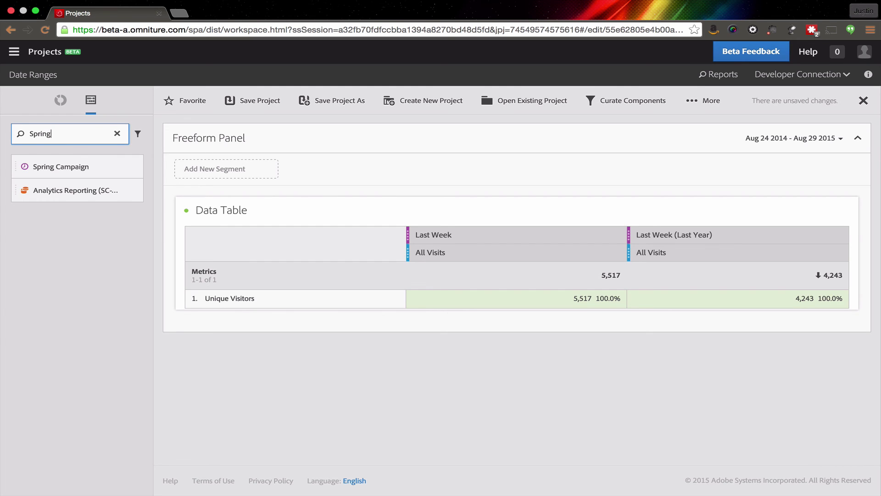
pyautogui.moveTo(32, 170); pyautogui.dragTo(481, 236)
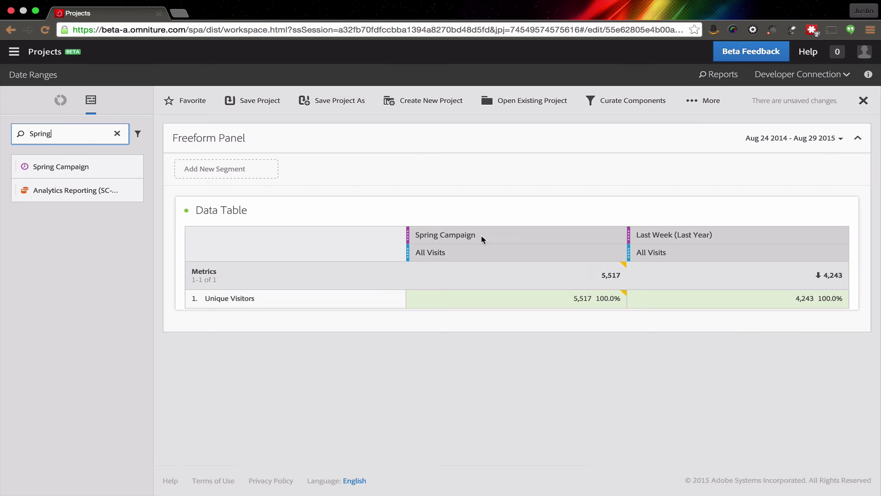